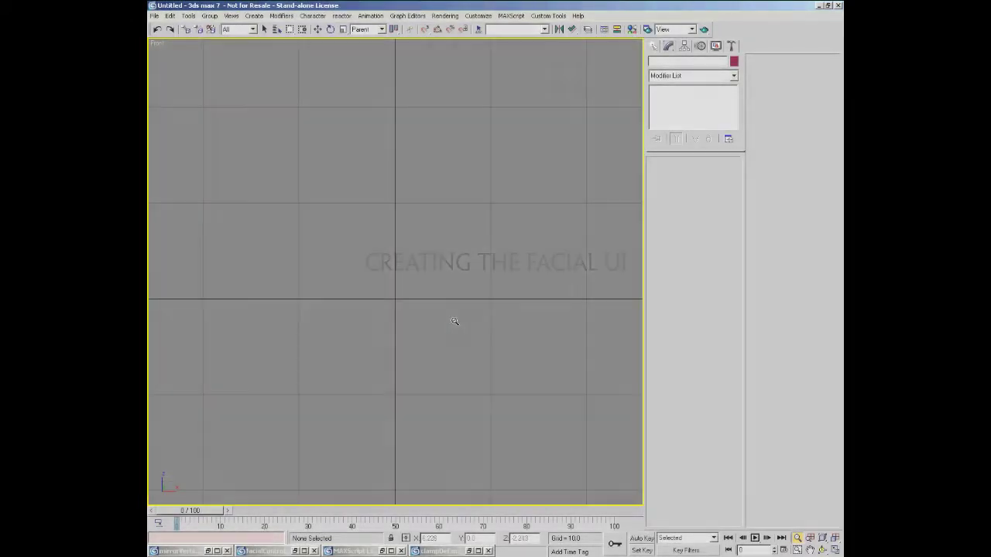
Draw a rectangle spline around the origin in the Front view, about 19.2 long and 17.5 wide.
left_click_drag(454, 320, 415, 314)
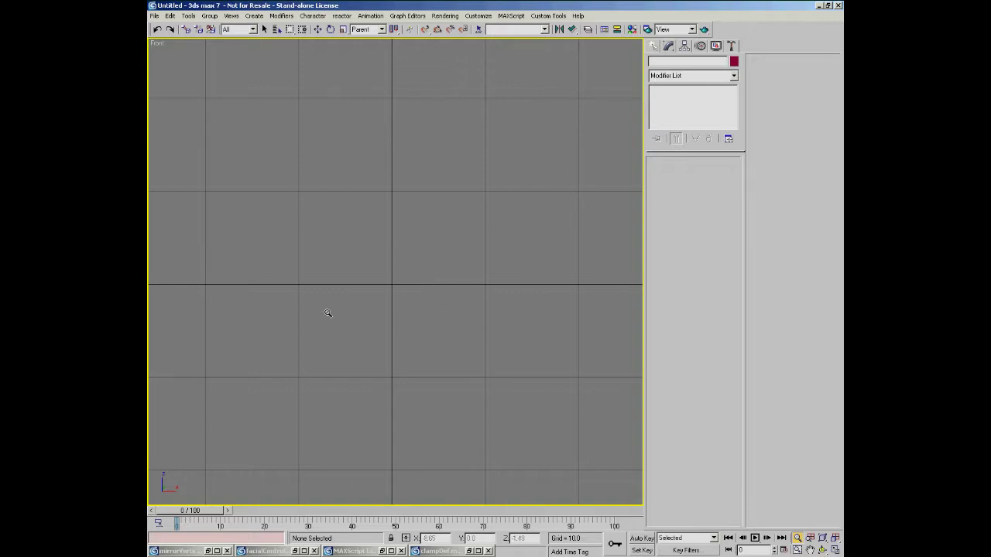
left_click(653, 46)
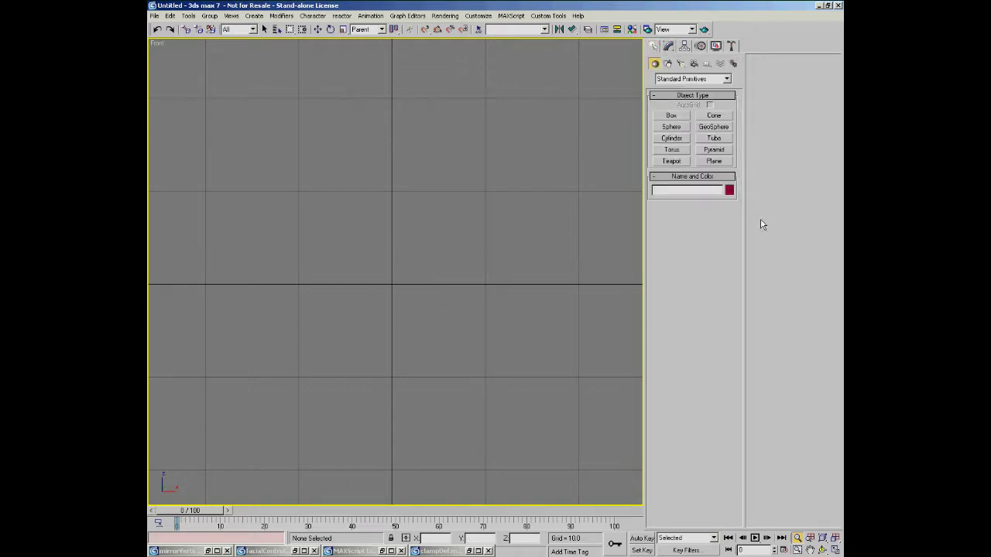
left_click(668, 64)
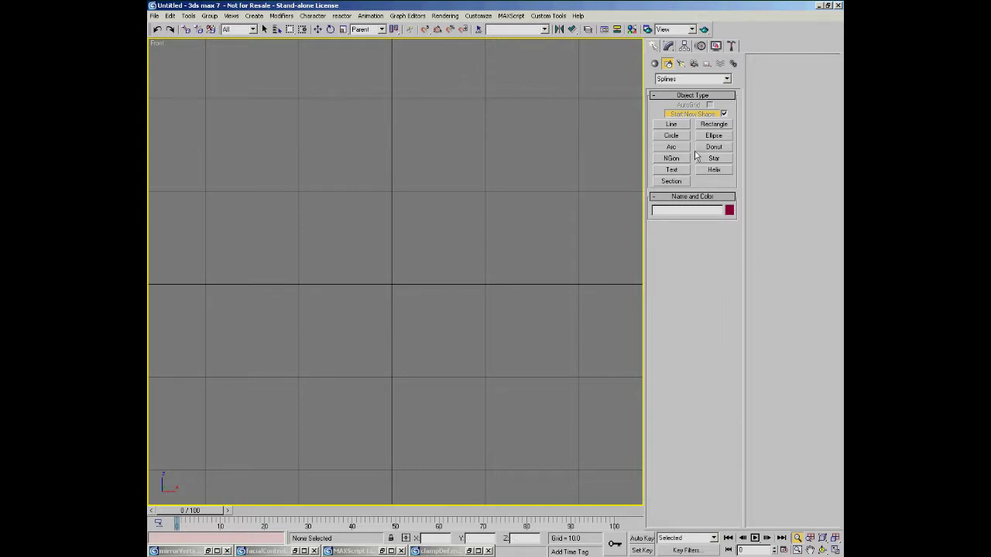
left_click(713, 125)
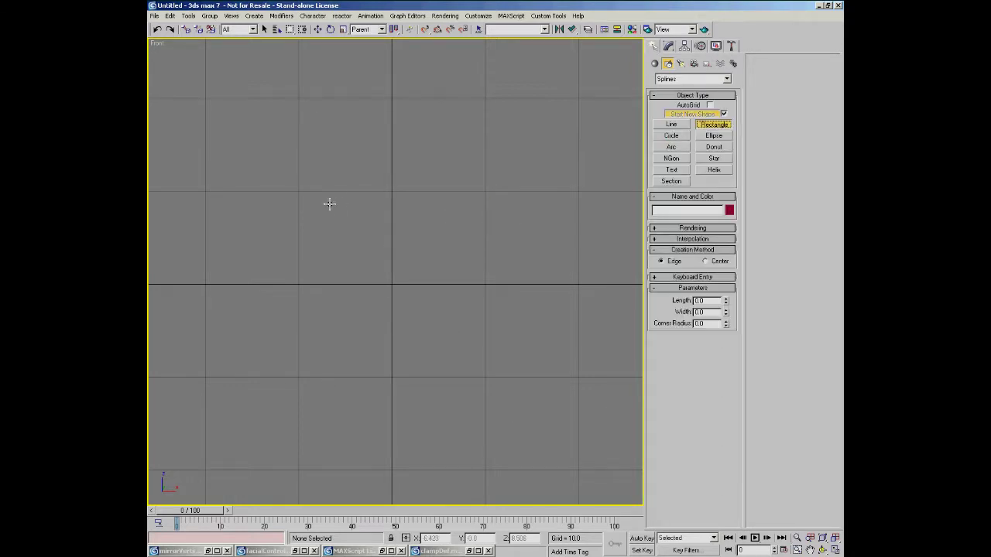
left_click_drag(304, 193, 467, 372)
Set the rectangle's length and width both to 10.
left_click(668, 46)
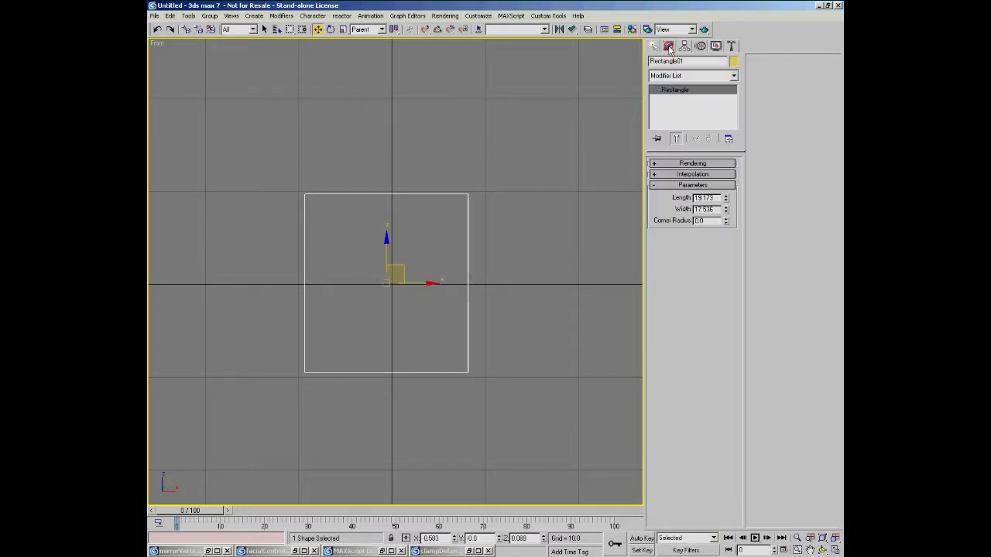
double_click(706, 198)
type("10")
key("Tab")
type("10")
key("Return")
Center the rectangle on the world origin by zeroing its X and Z positions.
middle_click_drag(413, 297, 423, 286)
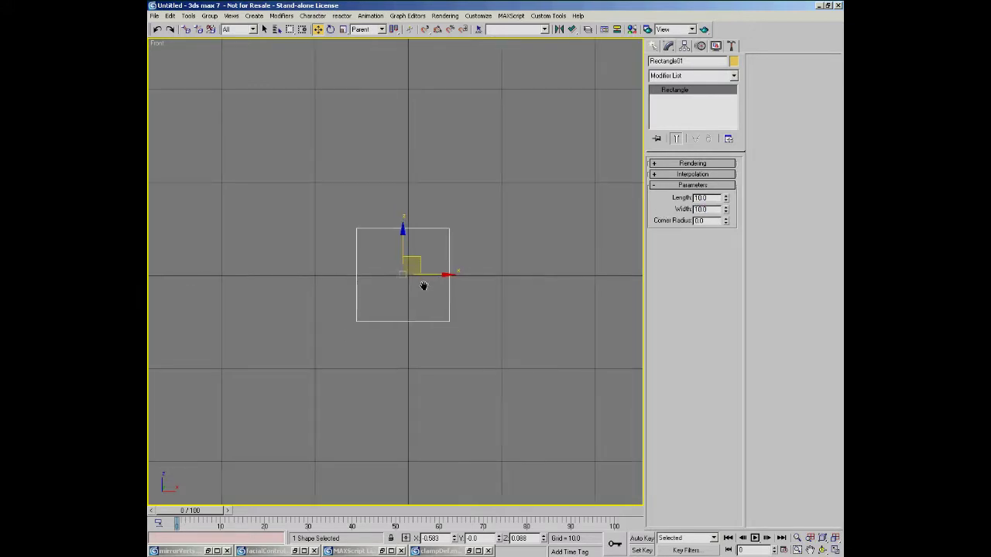
scroll(423, 267, "up", 1)
right_click(454, 538)
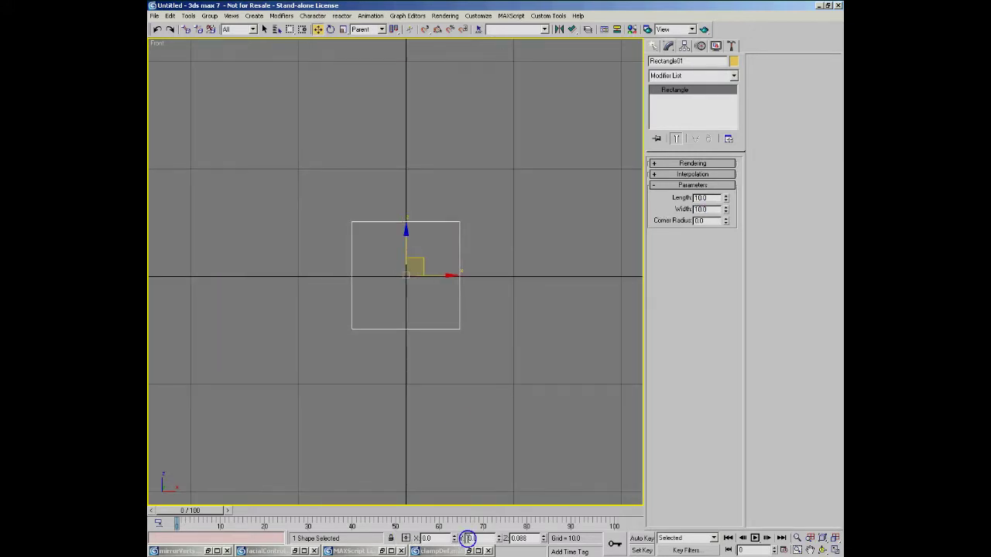
right_click(544, 538)
middle_click_drag(408, 324, 388, 308)
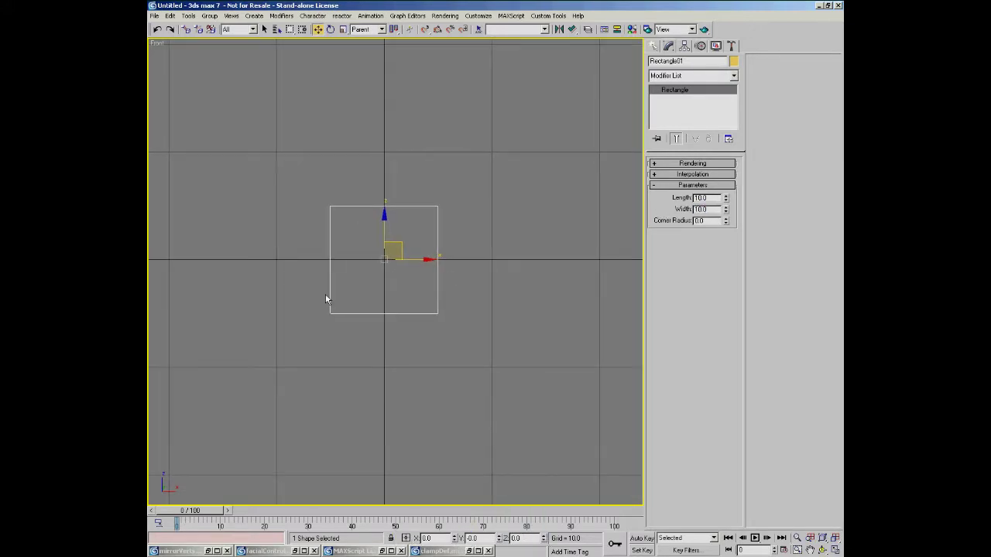
Draw a small circle spline at the rectangle's center with a radius of about 0.63.
middle_click_drag(363, 256, 384, 279)
key("alt+z")
left_click_drag(395, 312, 438, 290)
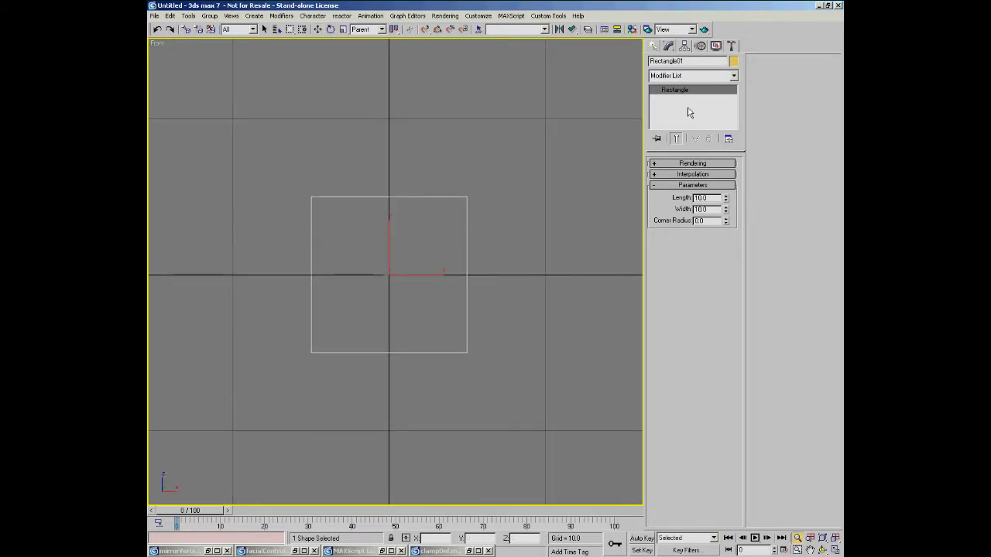
left_click(654, 46)
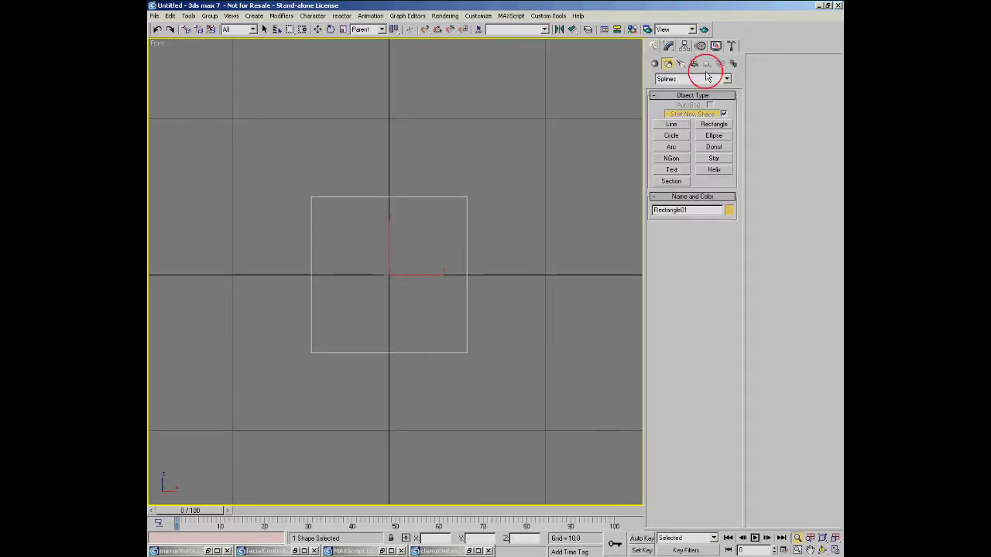
left_click(672, 136)
left_click_drag(390, 276, 400, 277)
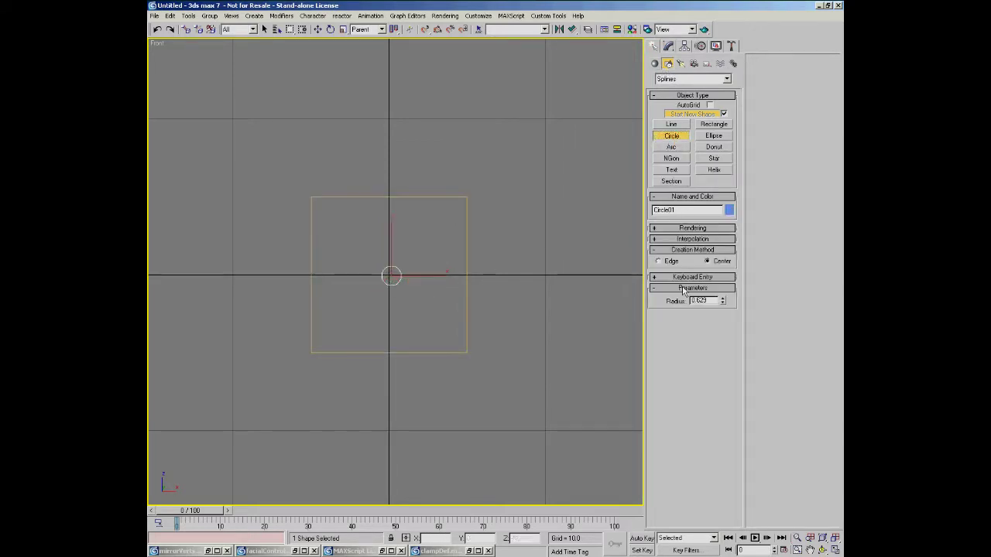
Set the circle's radius to 1 and finish creating it.
left_click(713, 300)
double_click(685, 301)
type("1")
key("Return")
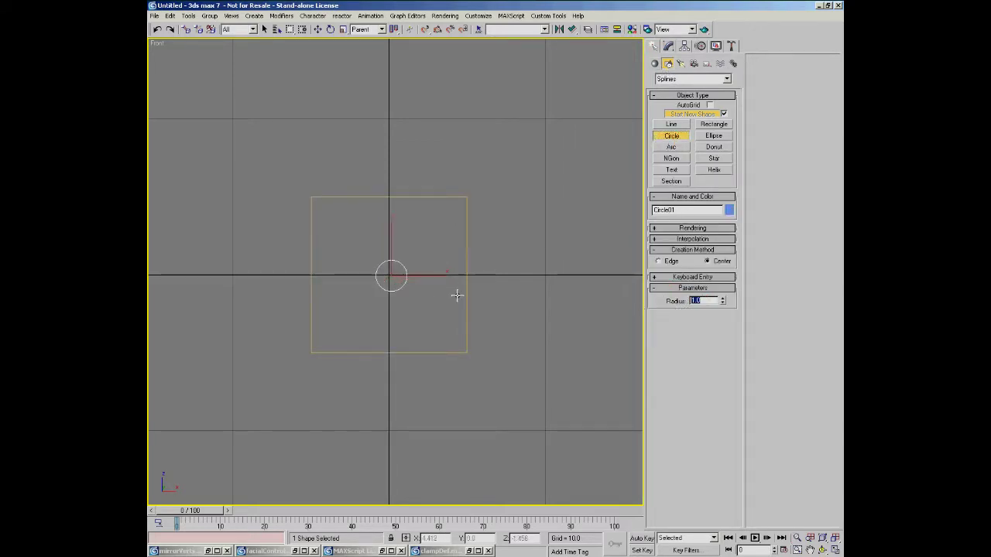
right_click(460, 288)
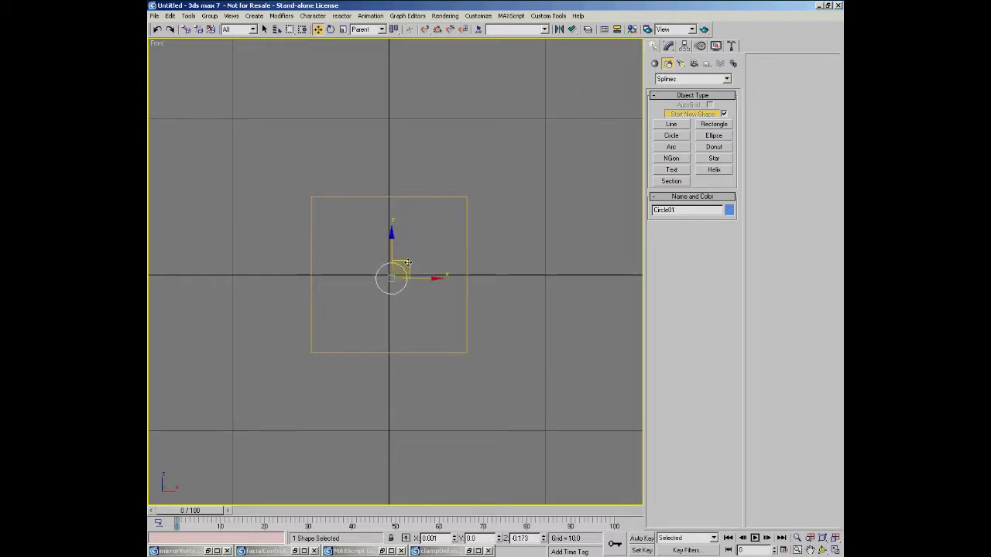
Try moving the circle freely inside the rectangle like a joystick handle.
left_click_drag(408, 261, 442, 251)
left_click(467, 231)
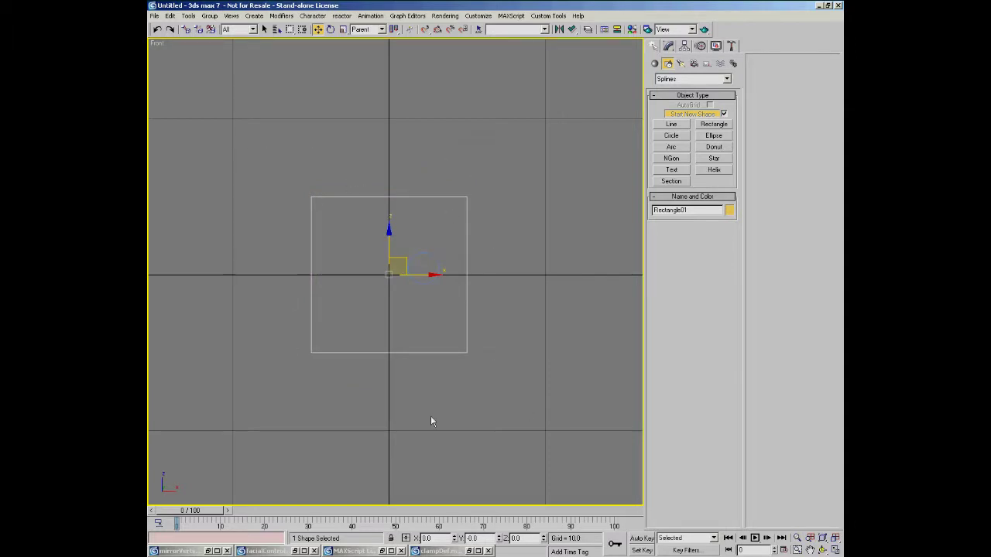
left_click(432, 258)
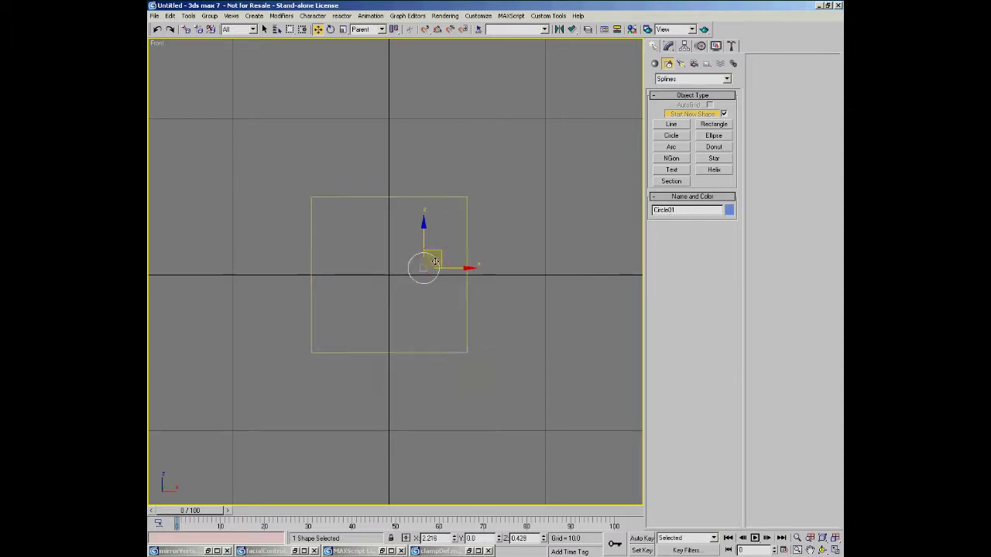
left_click_drag(444, 249, 400, 288)
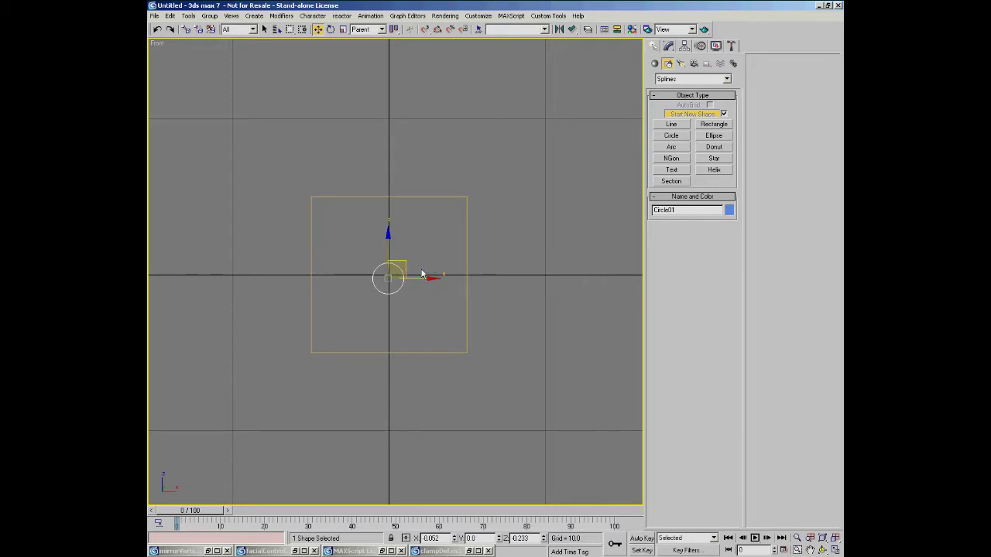
Hide the viewport grid and link the circle to the rectangle as its parent.
key("g")
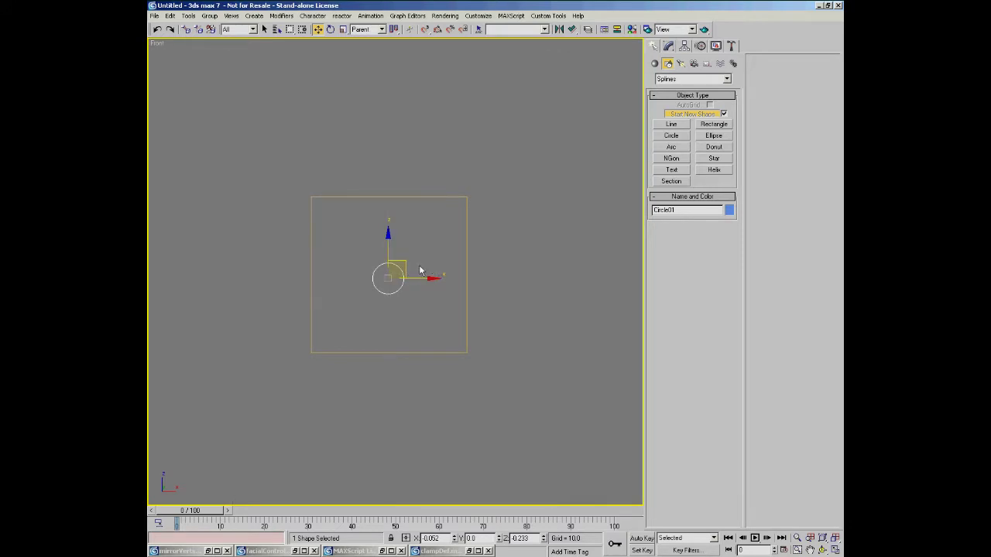
scroll(422, 276, "up", 1)
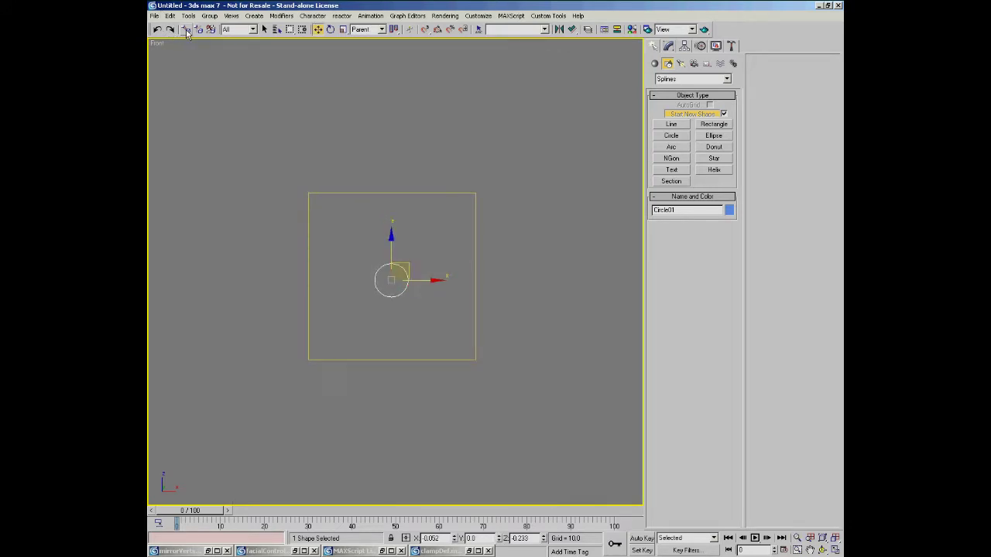
key("q")
left_click_drag(407, 280, 441, 194)
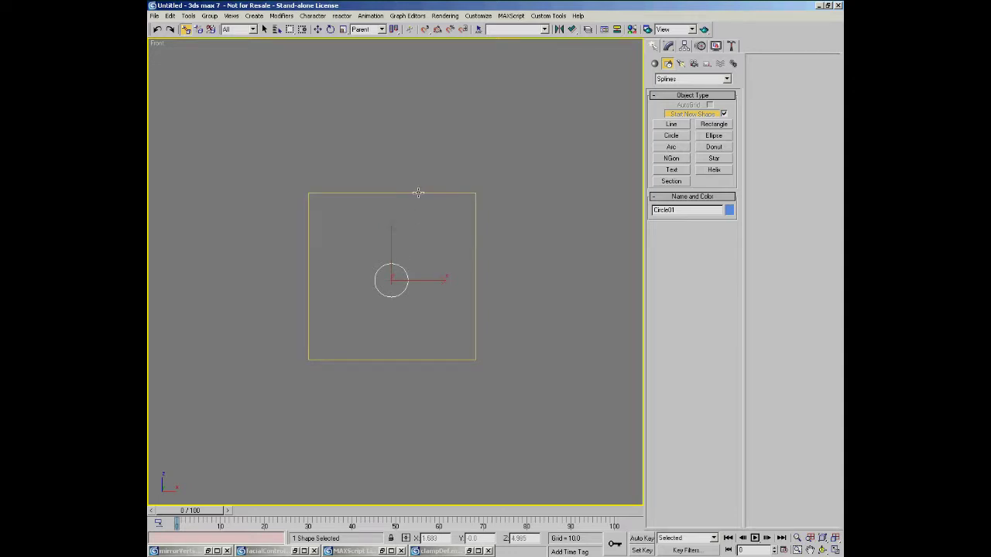
key("w")
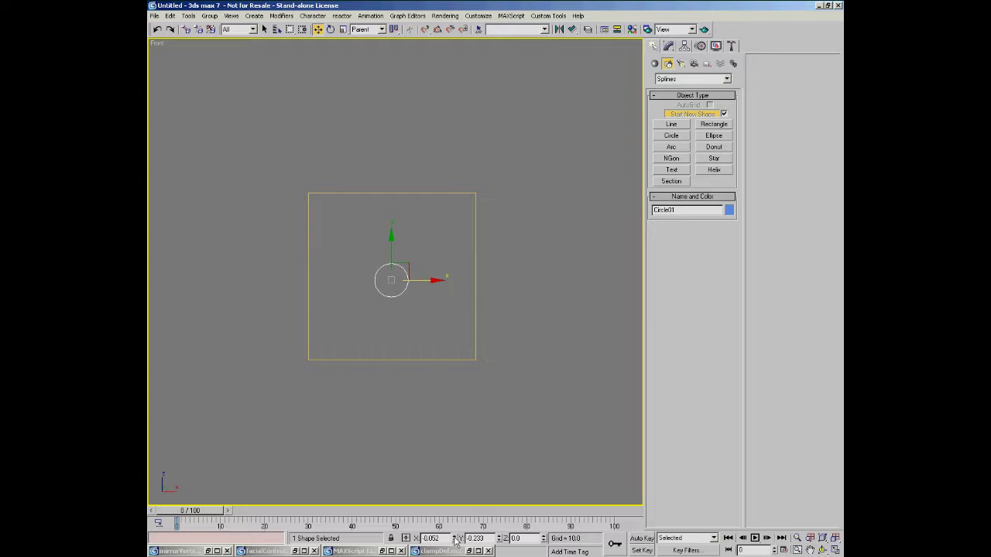
Switch to the Parent coordinate system and zero the circle's X and Y positions relative to the rectangle.
right_click(465, 446, "alt")
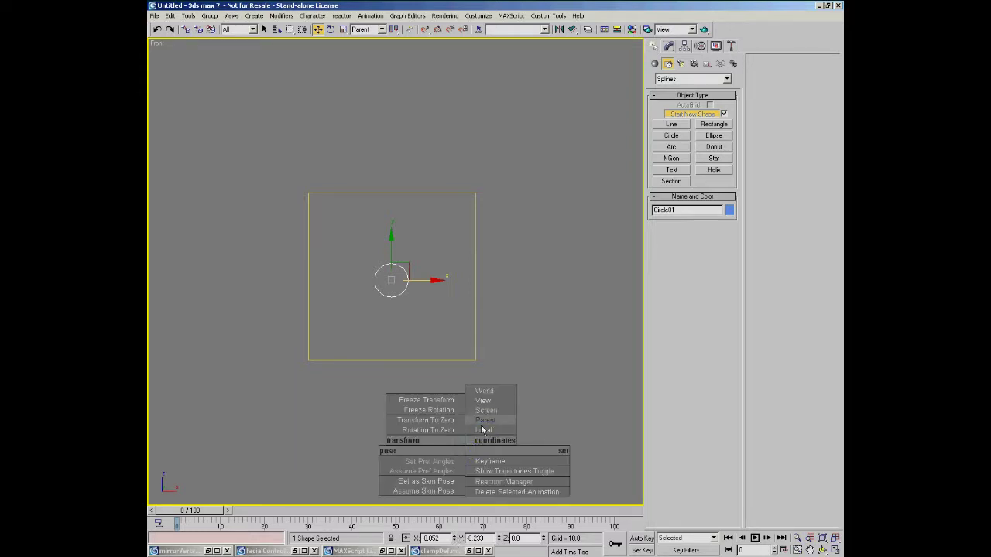
left_click(487, 421)
right_click(454, 538)
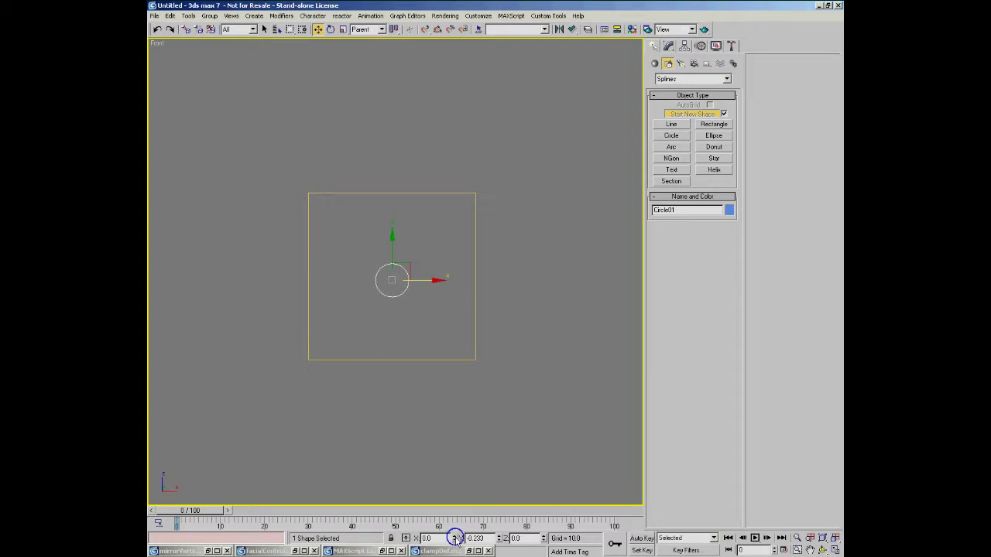
right_click(499, 538)
Try moving the rectangle with its linked circle, cancel the move and reselect the circle.
left_click_drag(470, 359, 469, 358)
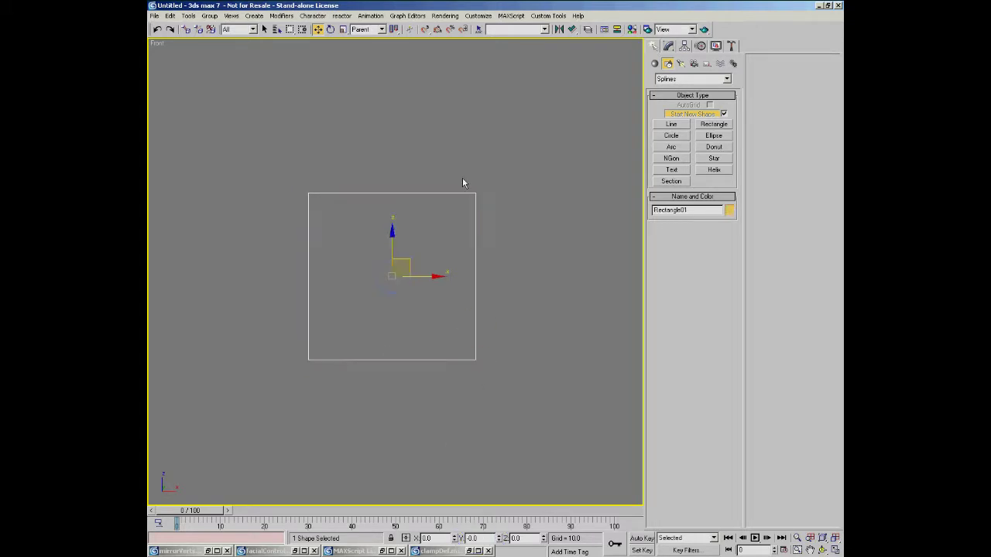
left_click_drag(407, 259, 434, 273)
right_click(434, 274)
left_click(405, 281)
left_click(409, 270)
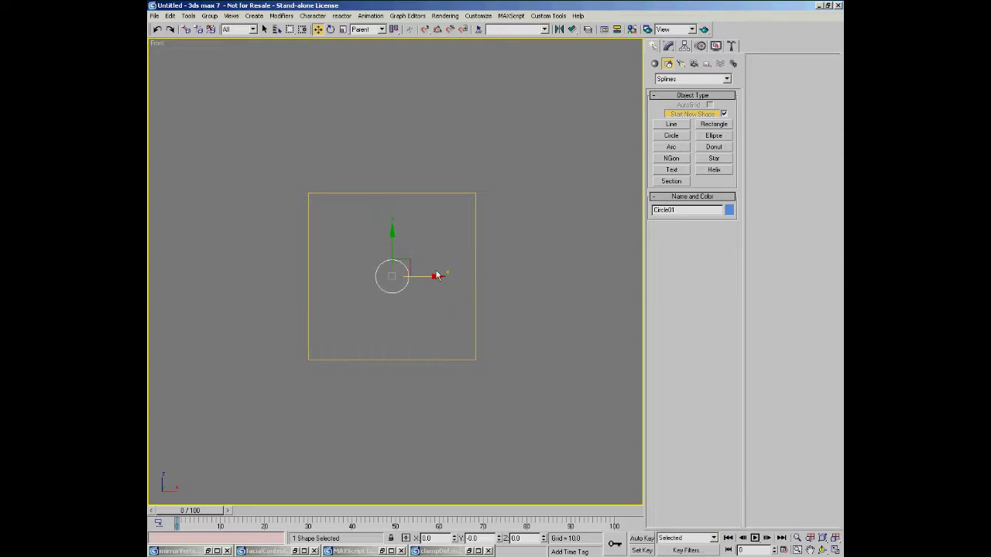
Assign a Position List controller to the circle's Position track.
middle_click_drag(427, 286, 424, 244)
middle_click_drag(404, 281, 424, 214)
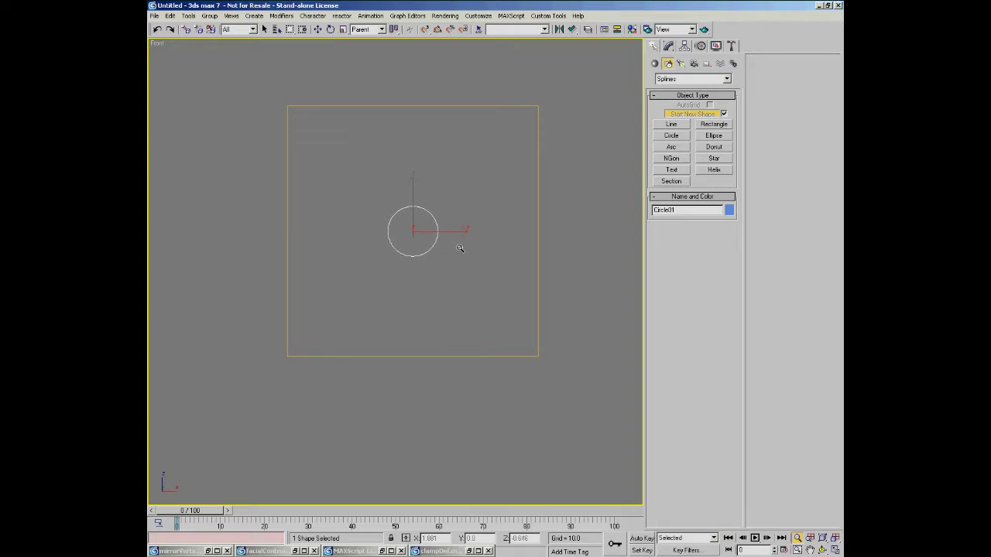
middle_click_drag(460, 247, 462, 192)
scroll(480, 222, "down", 1)
key("alt+z")
left_click_drag(462, 191, 457, 193)
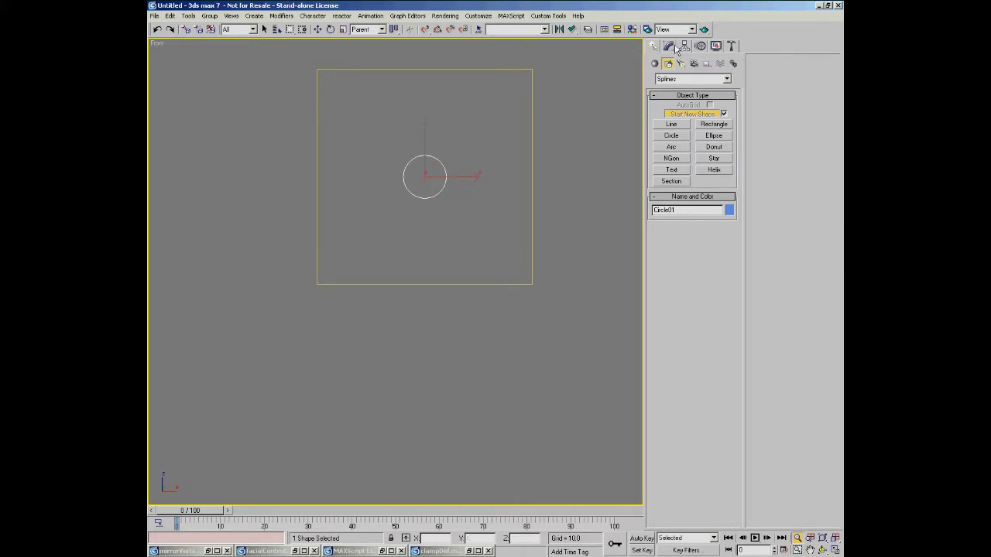
middle_click_drag(441, 167, 429, 179)
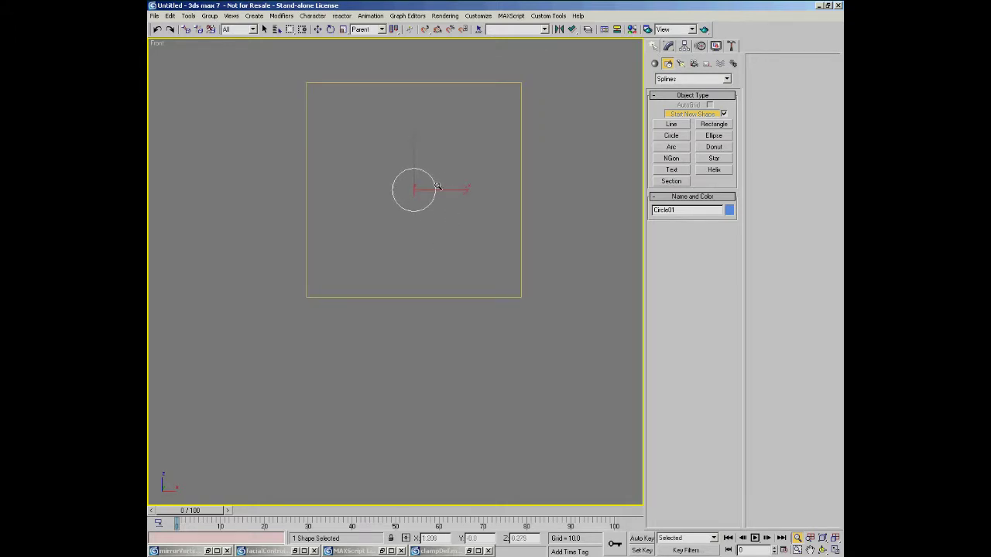
left_click(716, 46)
left_click(667, 118)
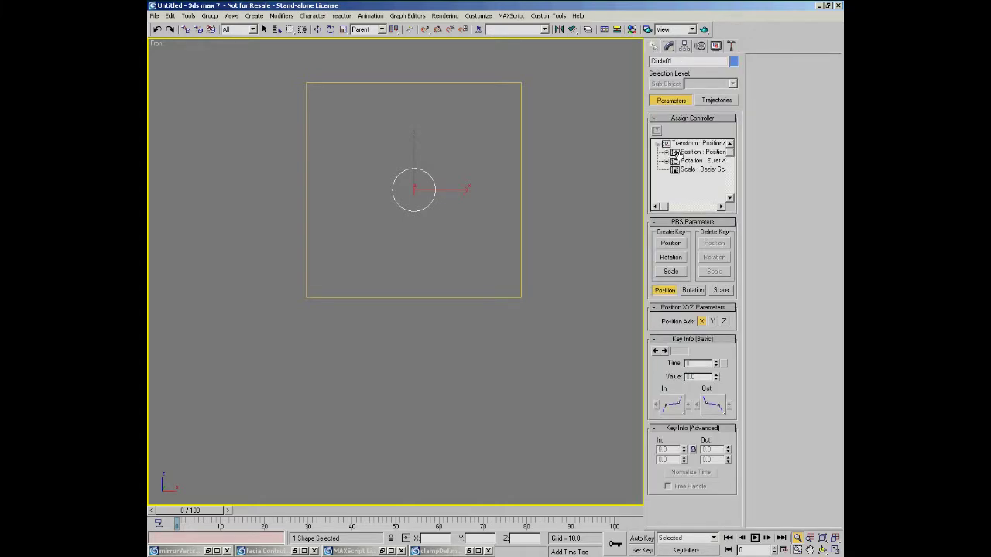
left_click(679, 151)
left_click(656, 131)
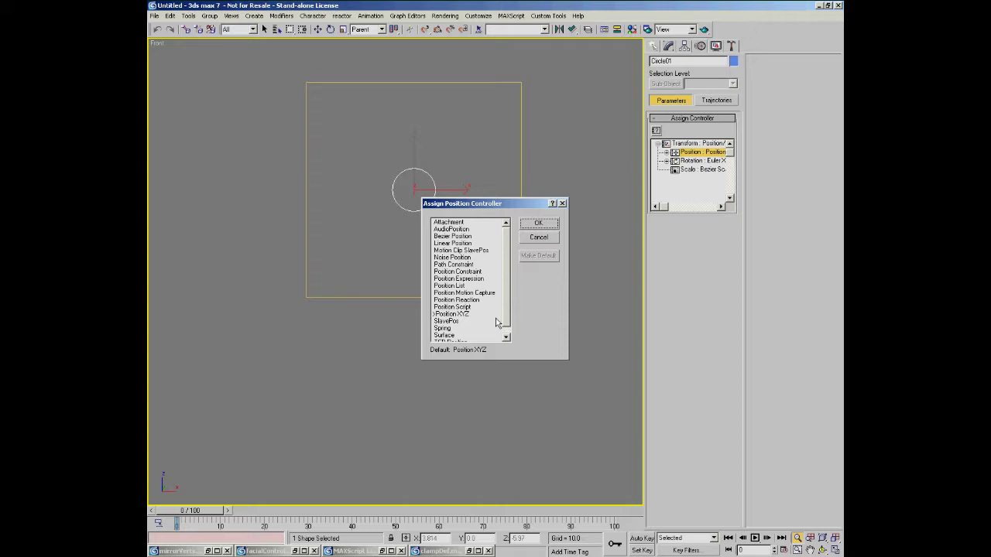
double_click(466, 285)
Add a Position Script controller in the Available slot of the circle's position list and enter its script field.
left_click(668, 153)
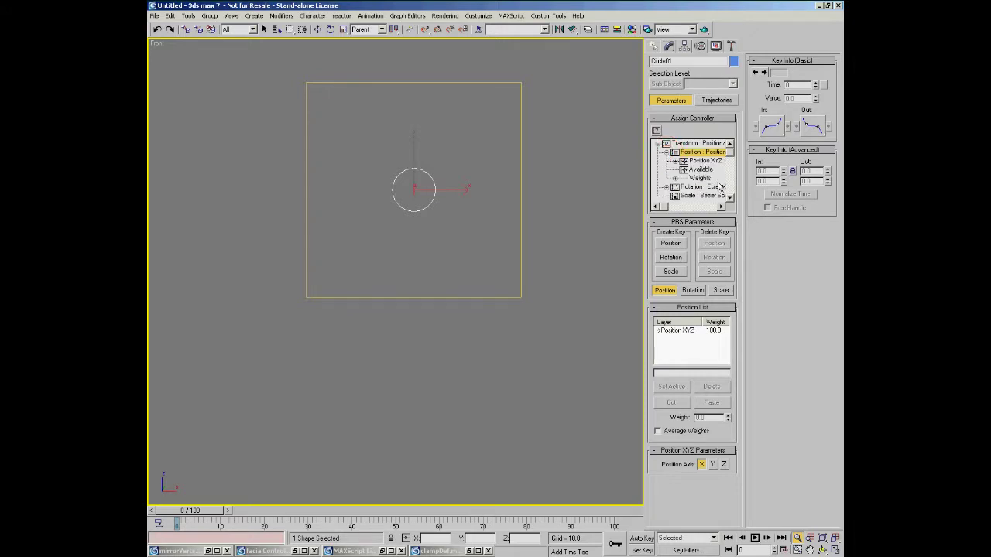
left_click(702, 170)
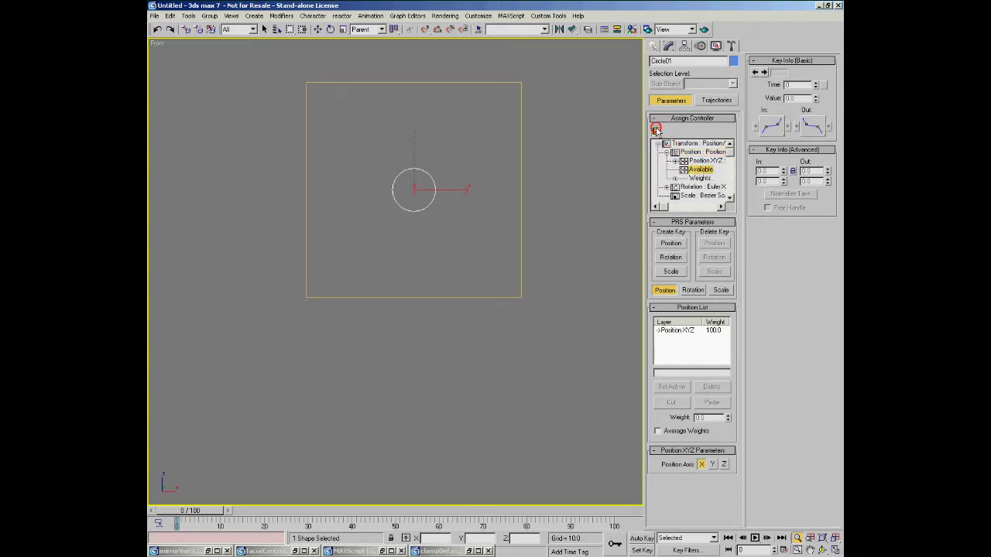
left_click(656, 130)
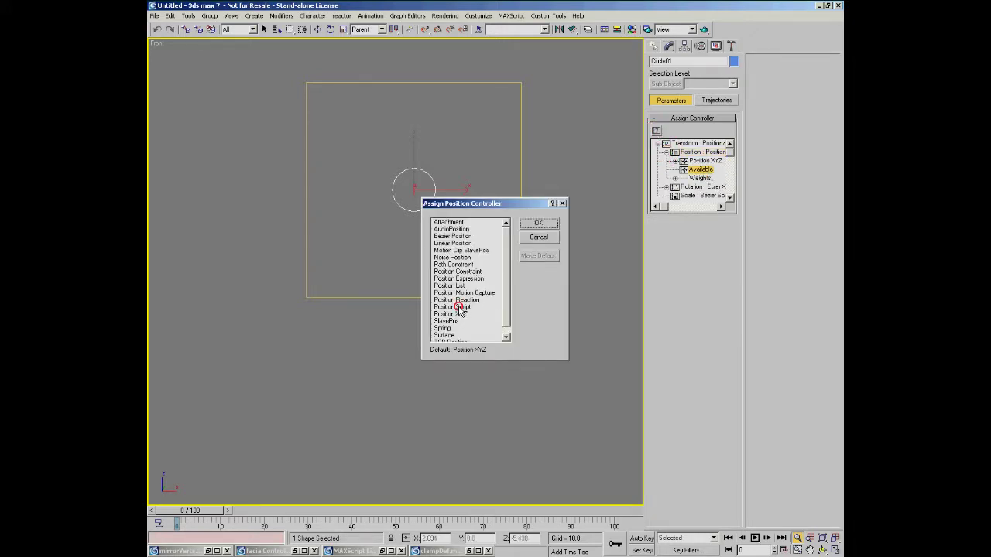
double_click(457, 307)
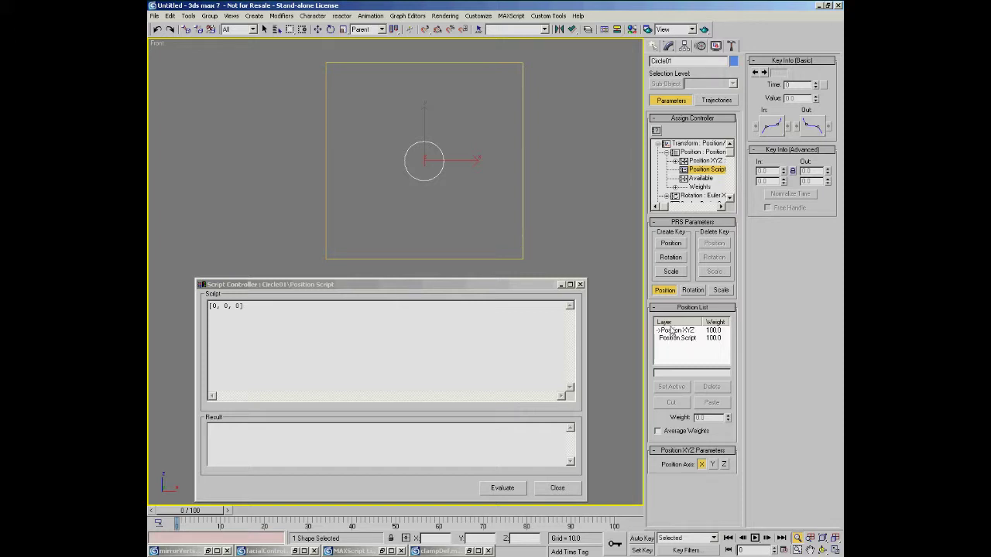
key("w")
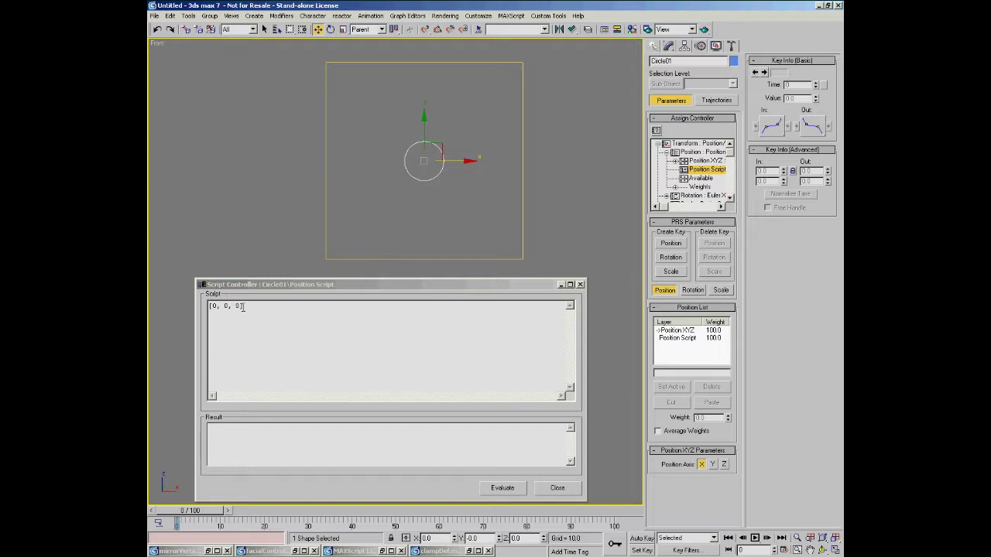
left_click(210, 307)
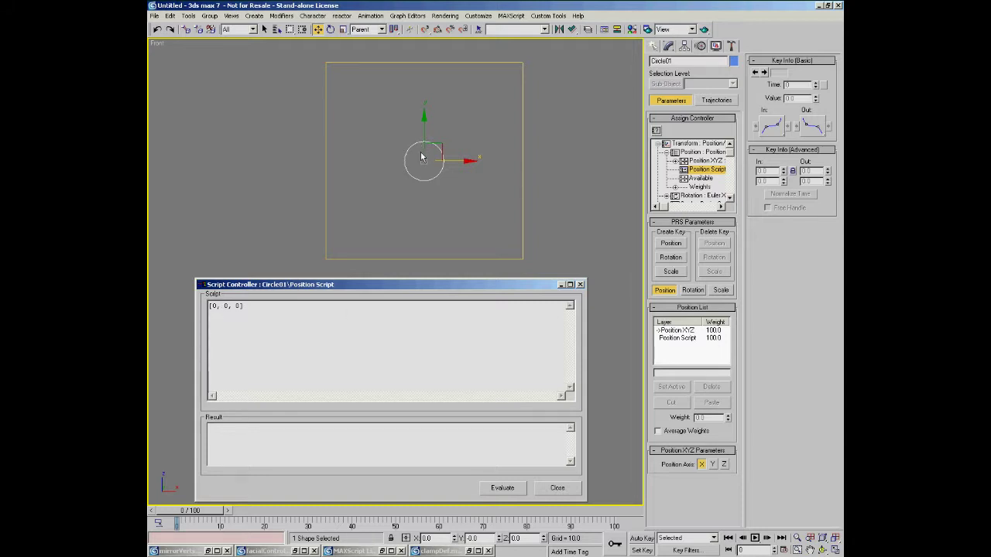
left_click(673, 331)
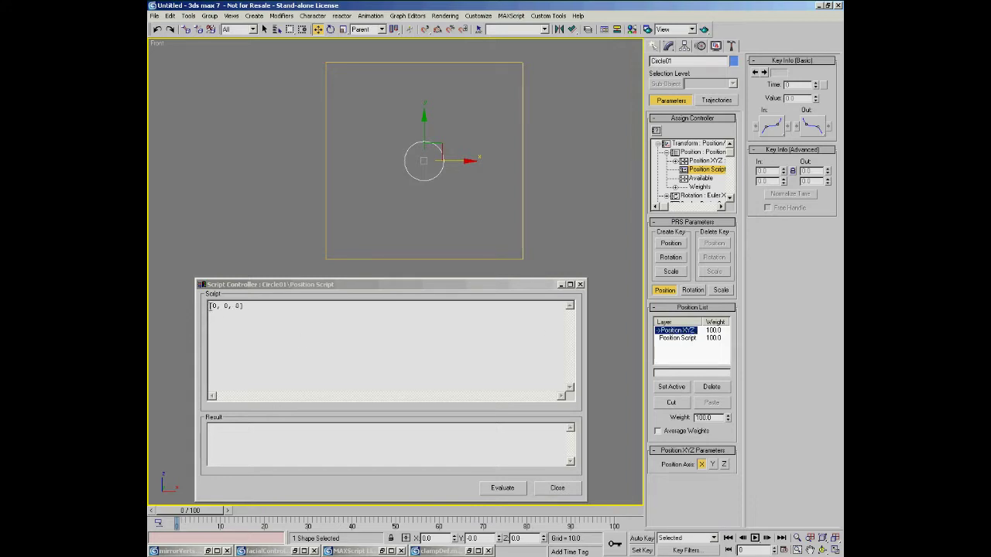
left_click(228, 311)
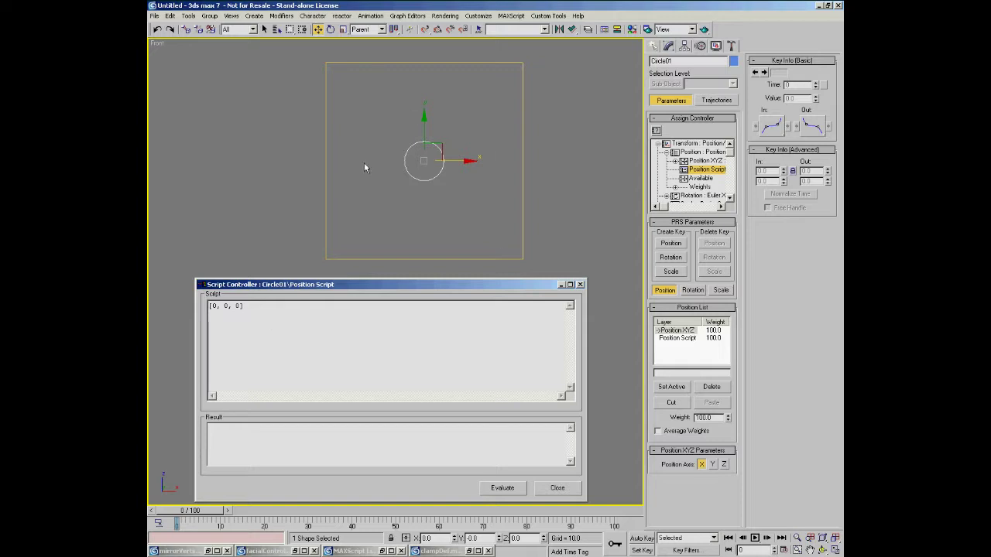
middle_click_drag(397, 203, 434, 209)
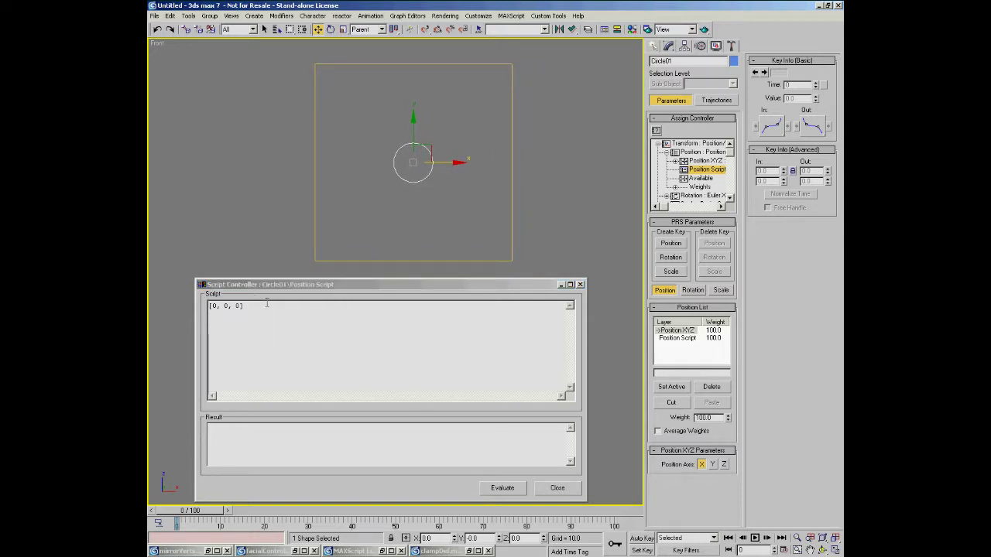
left_click(335, 286)
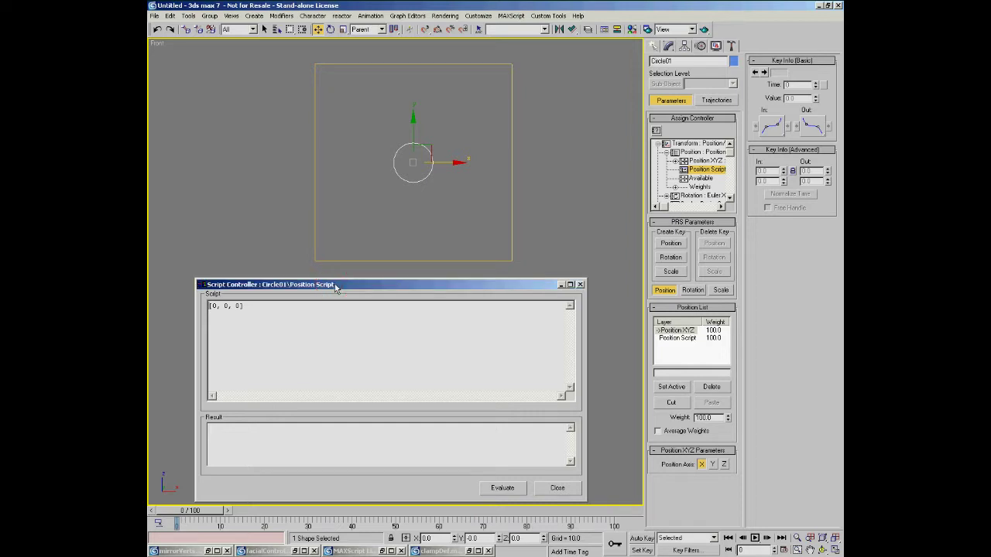
left_click_drag(335, 288, 346, 284)
left_click(220, 302)
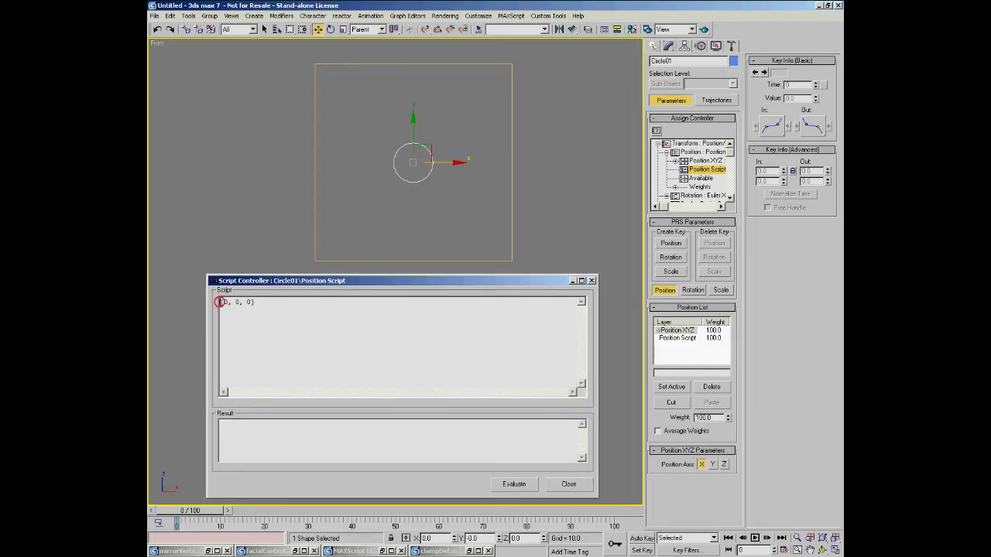
left_click_drag(355, 284, 361, 280)
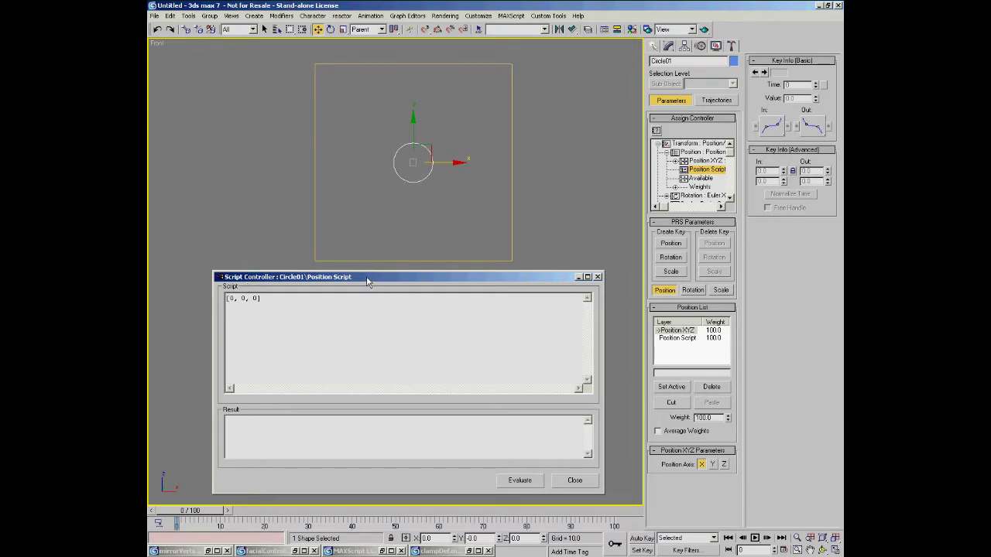
left_click_drag(367, 276, 369, 279)
Create a new MAXScript file, enlarge its editor window and place it over the Script Controller dialog, ready for text entry.
left_click(511, 16)
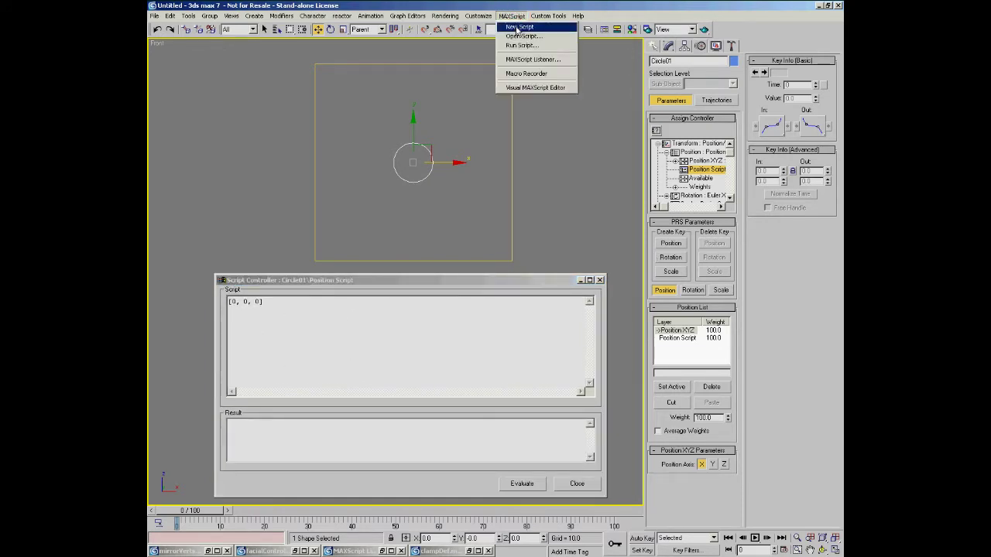
left_click(518, 29)
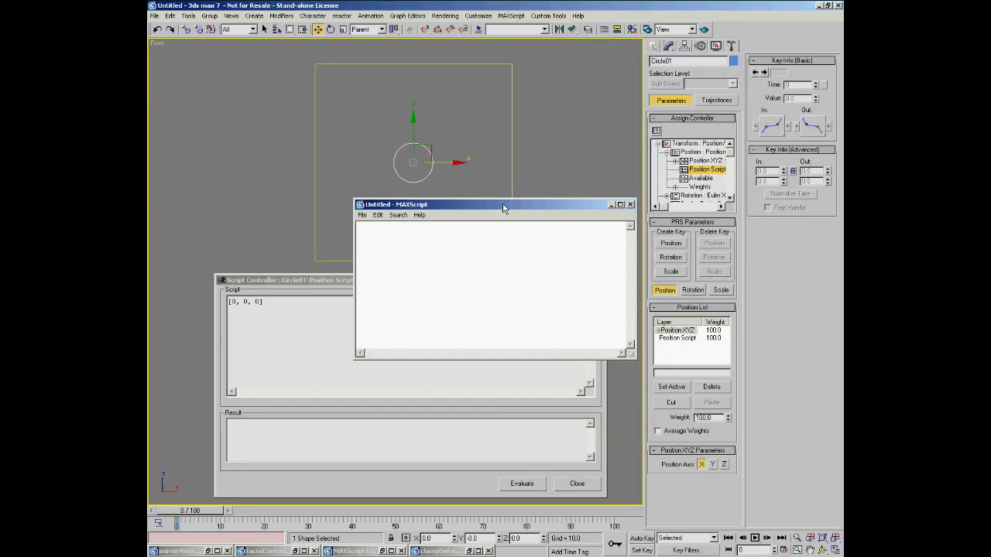
left_click_drag(504, 207, 526, 219)
left_click_drag(652, 363, 676, 425)
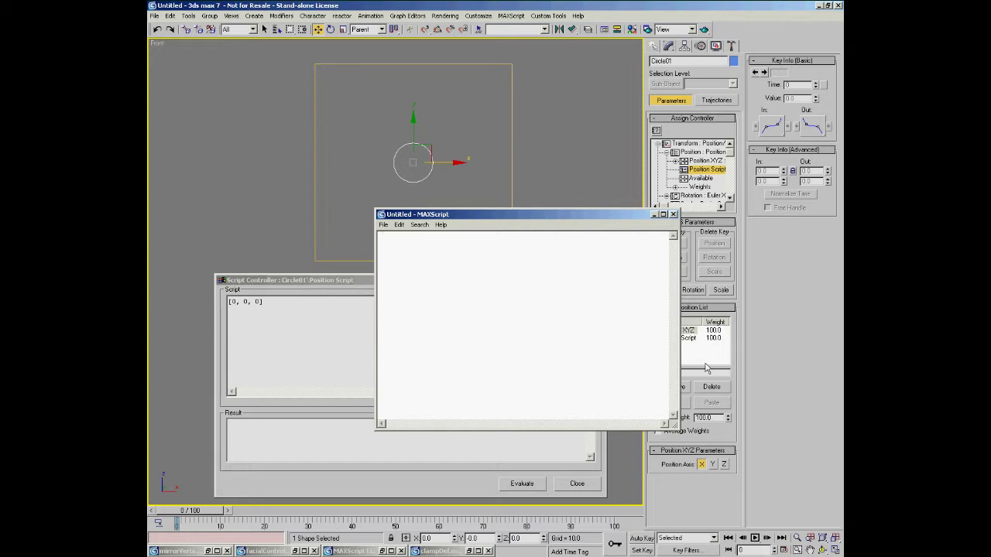
left_click_drag(584, 219, 532, 234)
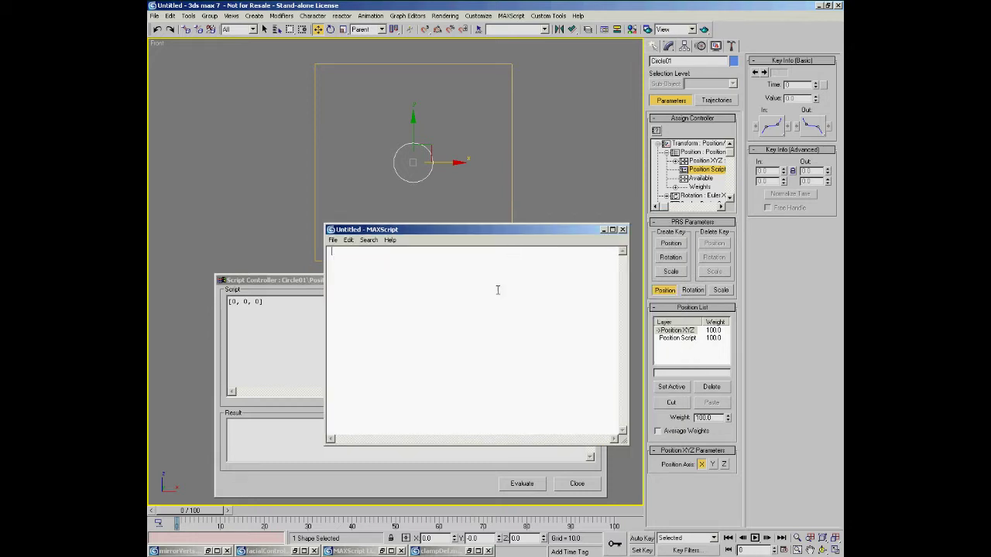
left_click(482, 300)
Write the header "def=attributes clamp" in the script, followed by an opening and a closing parenthesis on separate lines.
type("def")
type("=attrib")
type("utes")
type(" class")
key("BackSpace")
key("BackSpace")
type("mp ")
type("(")
key("Return")
key("Return")
left_click_drag(409, 238, 410, 241)
left_click(359, 270)
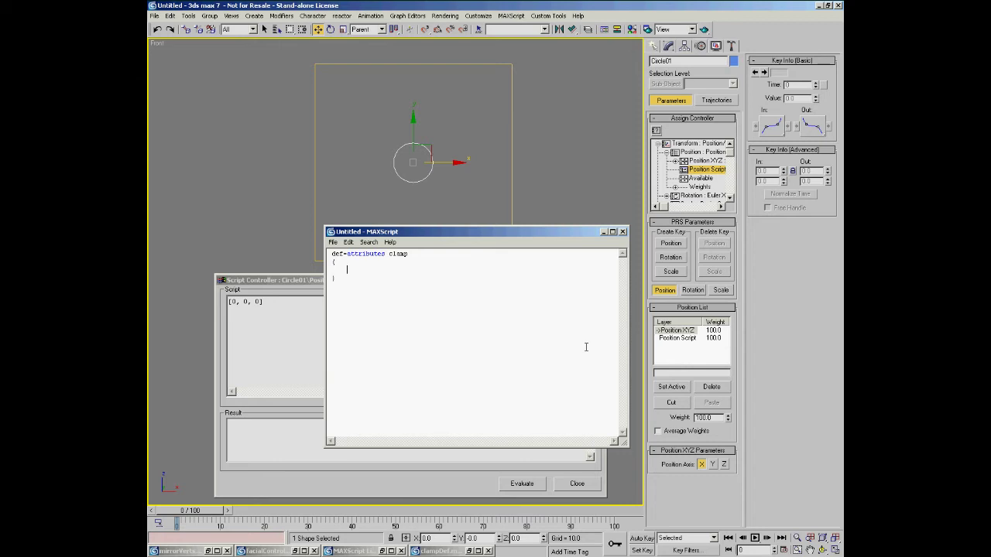
Declare "x type:#float" between the parentheses and duplicate the line below it as "y type:#float".
type("x type:#float")
left_click(332, 269)
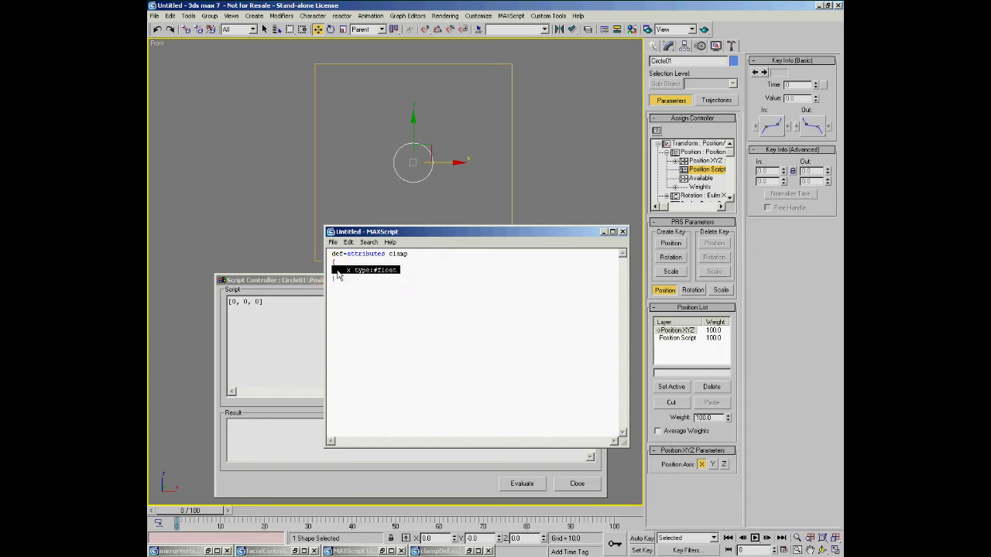
key("ctrl+c")
key("ctrl+v")
double_click(347, 278)
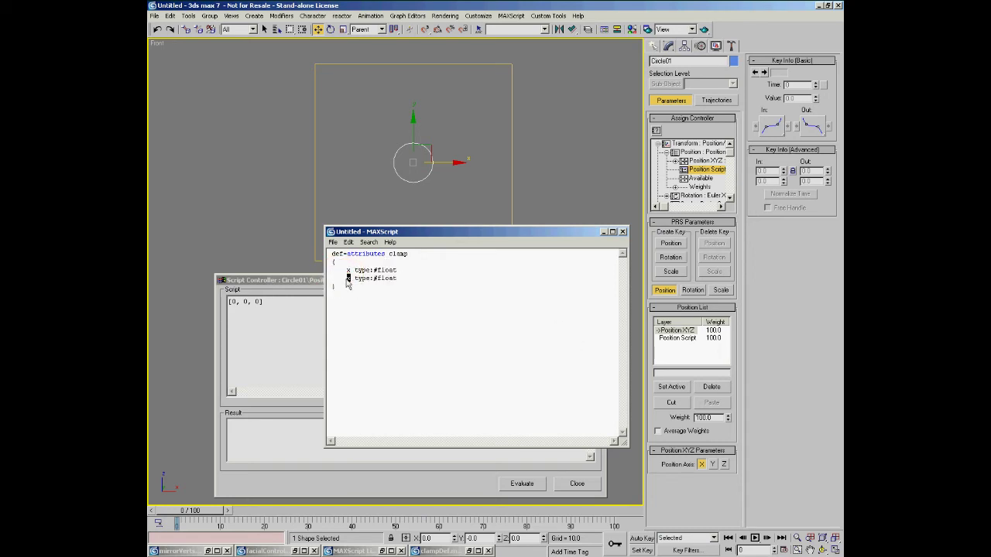
type("y")
Insert an indented line above the x and y declarations and begin the parameters clause on it.
left_click(432, 232)
left_click(342, 263)
key("Return")
key("Tab")
type("parame")
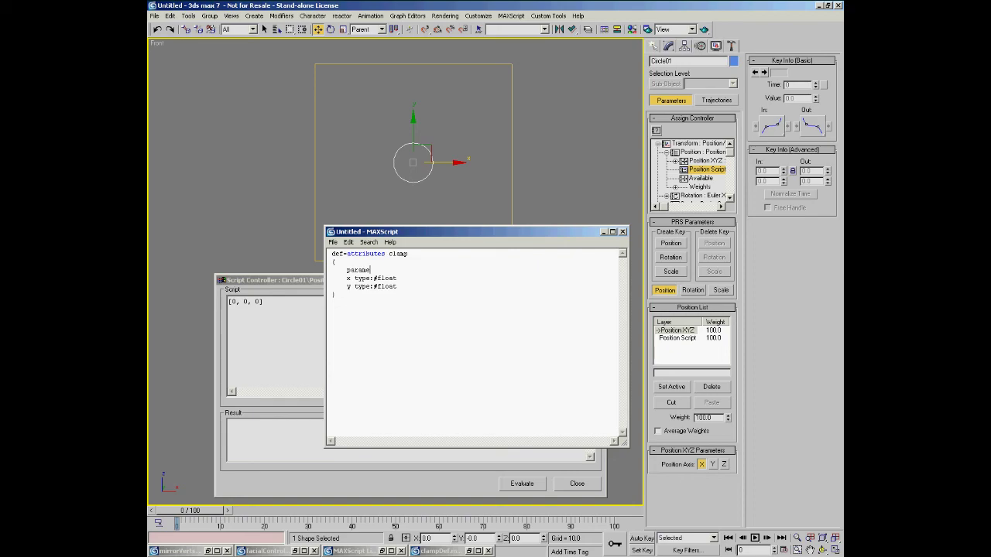